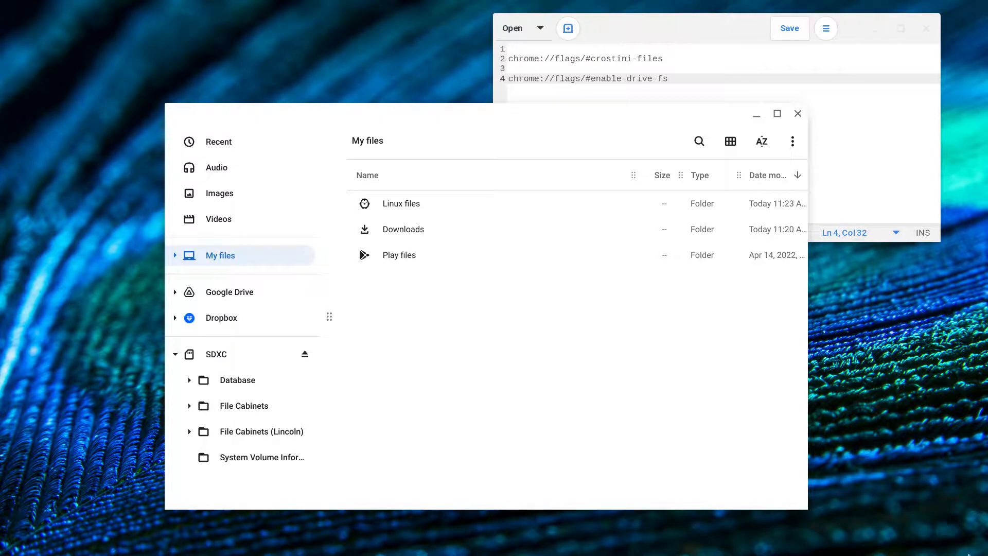
Step: Share the Google Drive folder with Linux and grant Linux apps permission to access its files
left_click(684, 33)
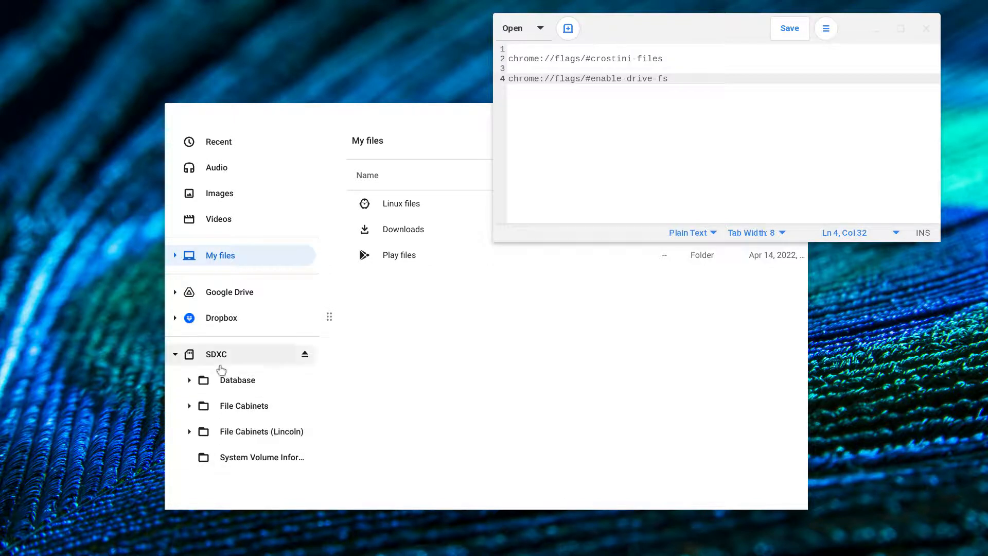
right_click(243, 298)
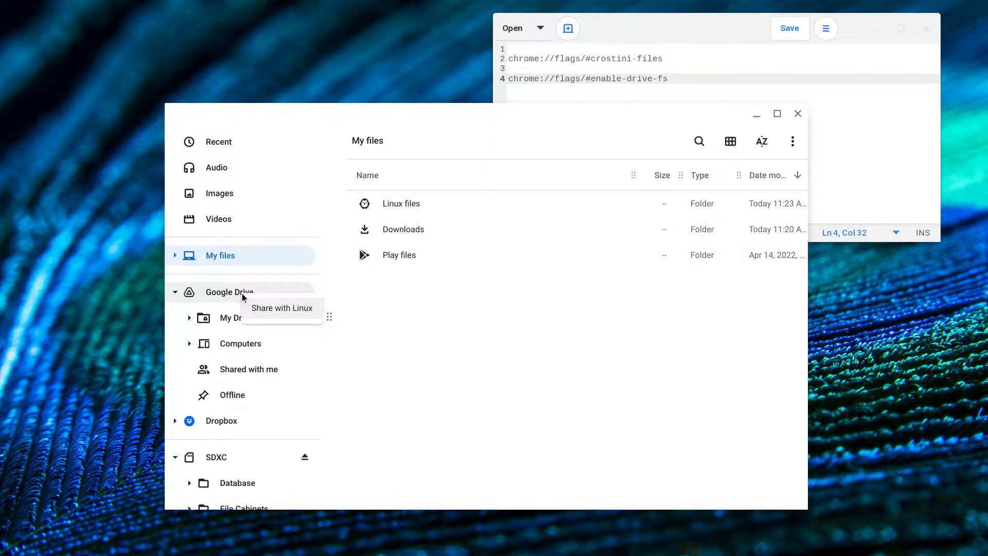
left_click(267, 310)
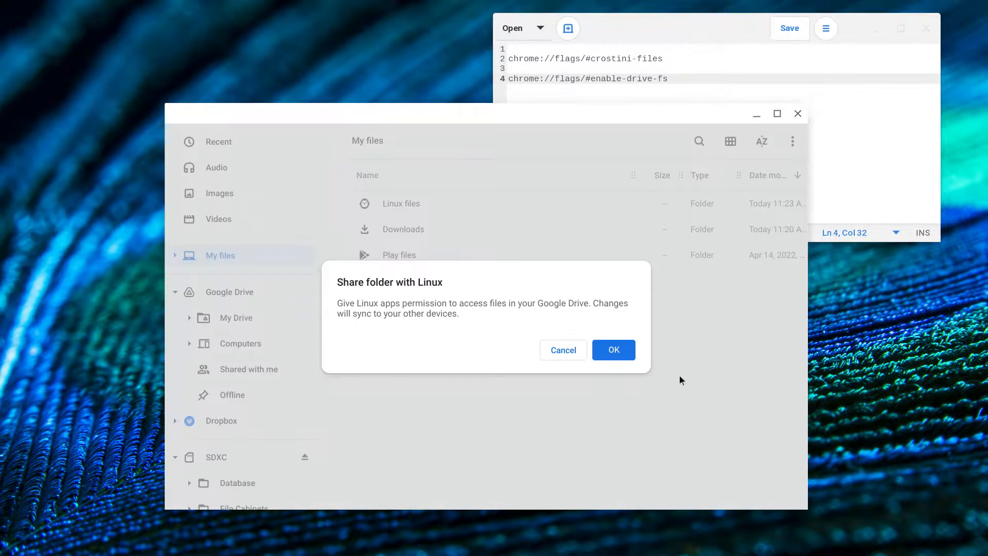
left_click(623, 351)
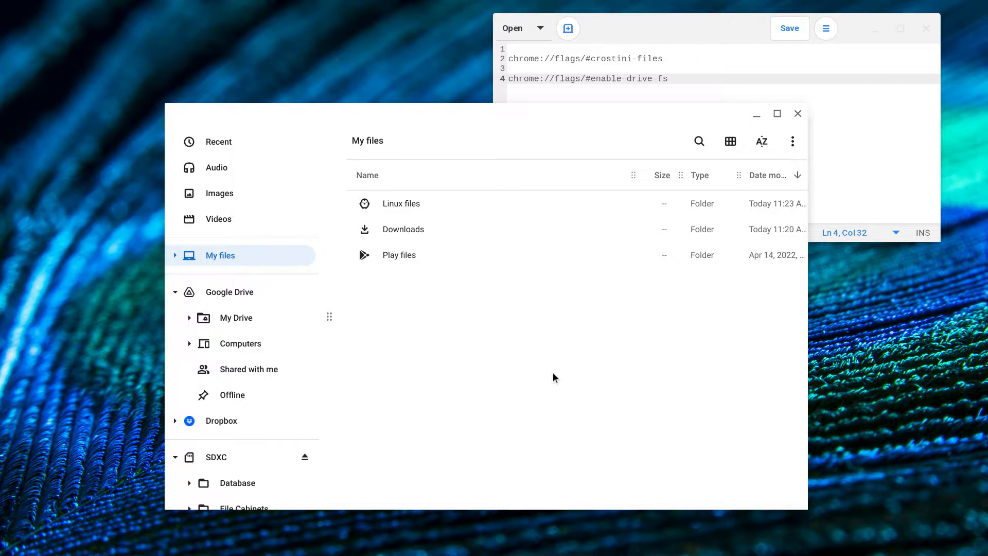
Step: Switch to the Linux desk and browse the file system to the GoogleDrive folder under /mnt/chromeos
key("F5")
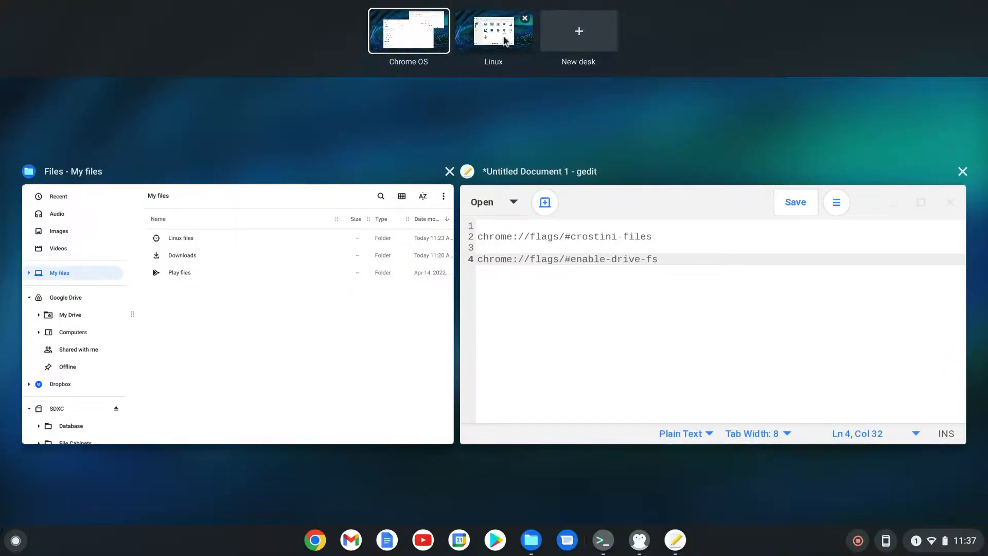
left_click(504, 28)
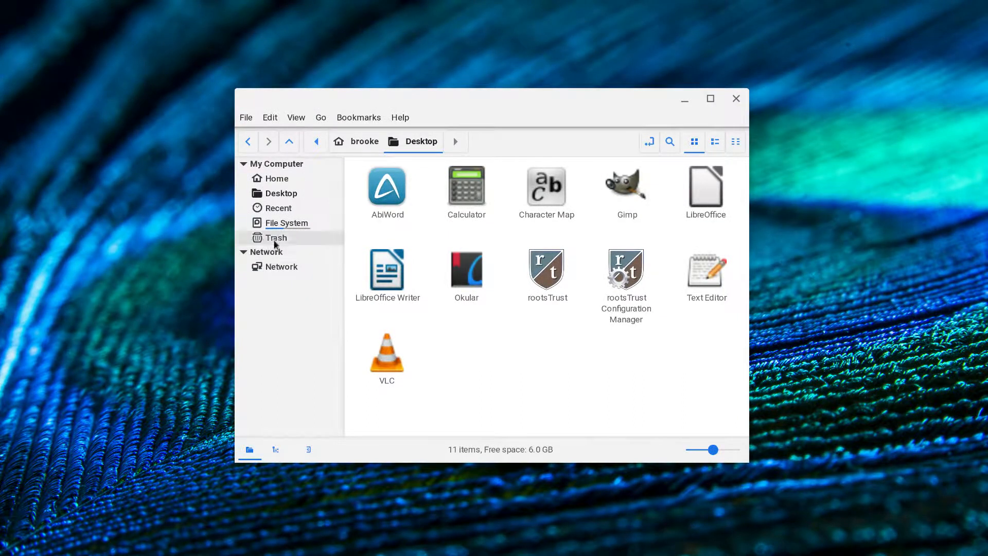
left_click(293, 225)
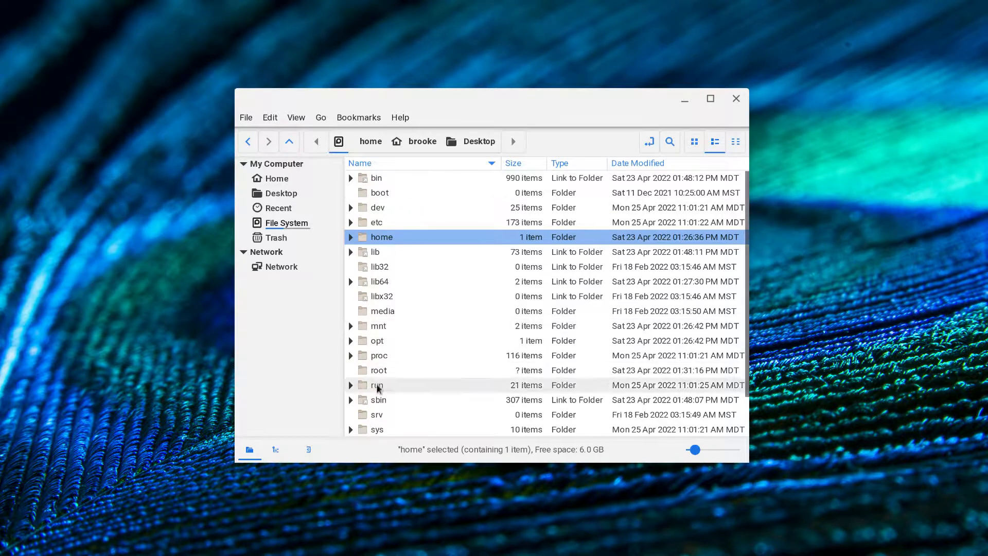
left_click(351, 326)
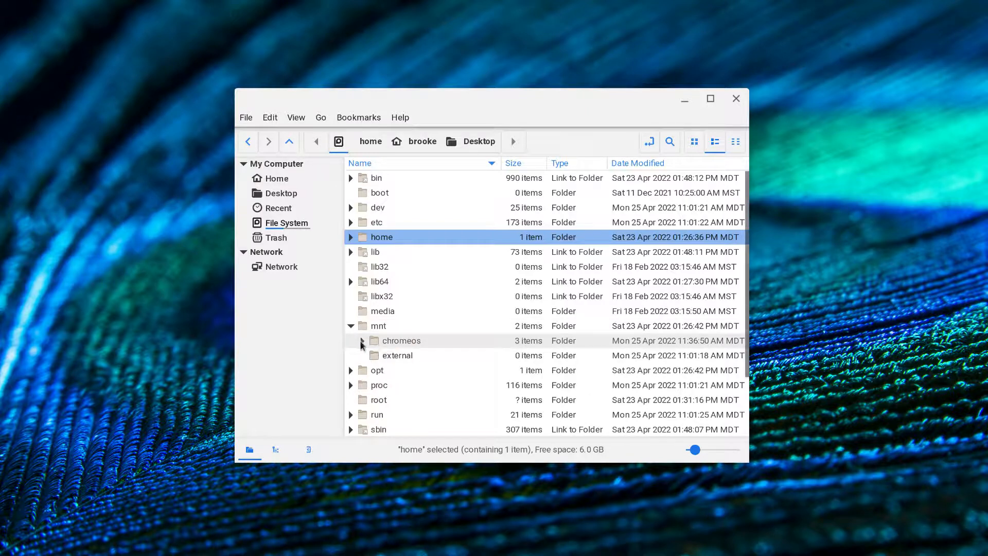
left_click(362, 342)
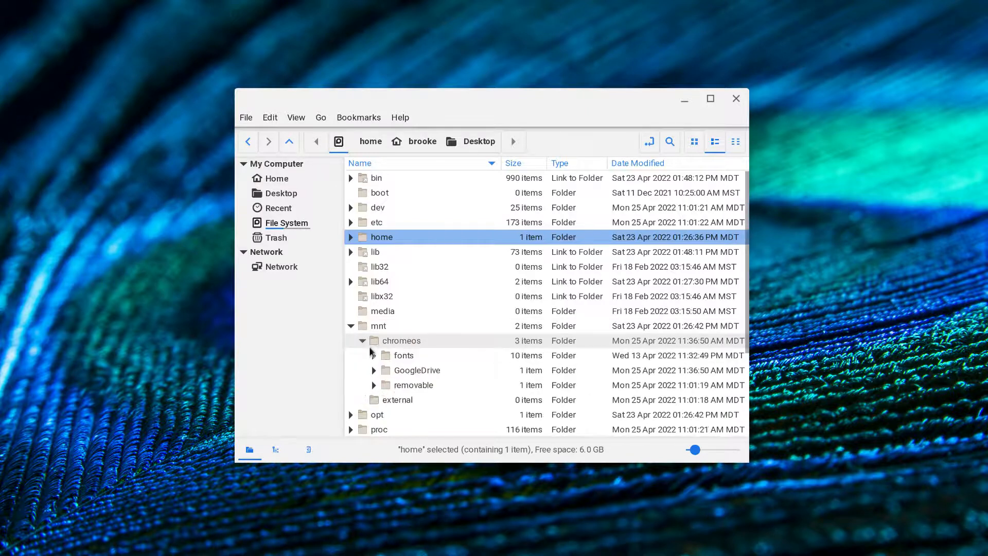
left_click(431, 374)
Step: Launch rootsTrust from the Linux Desktop folder
left_click_drag(427, 462, 281, 201)
left_click(540, 266)
right_click(546, 273)
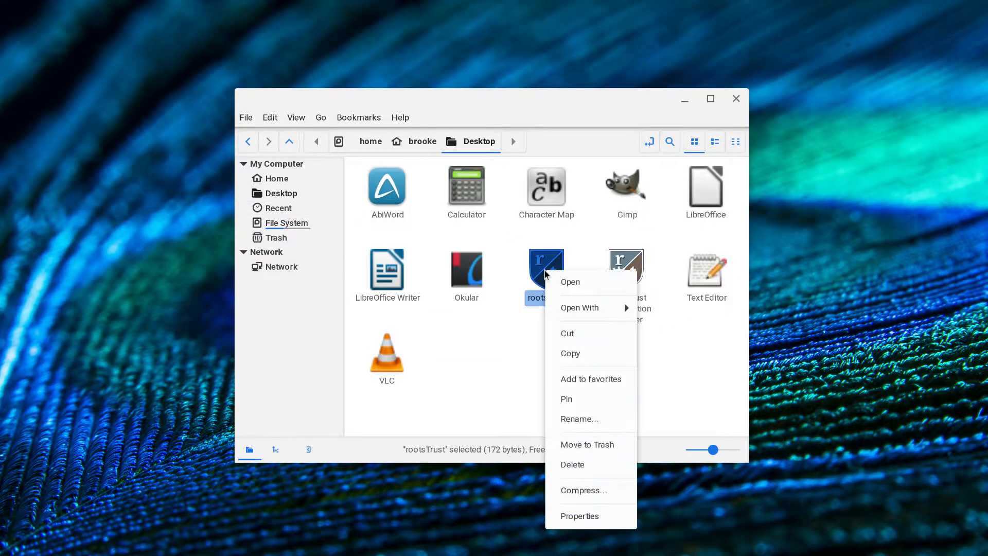
left_click(572, 286)
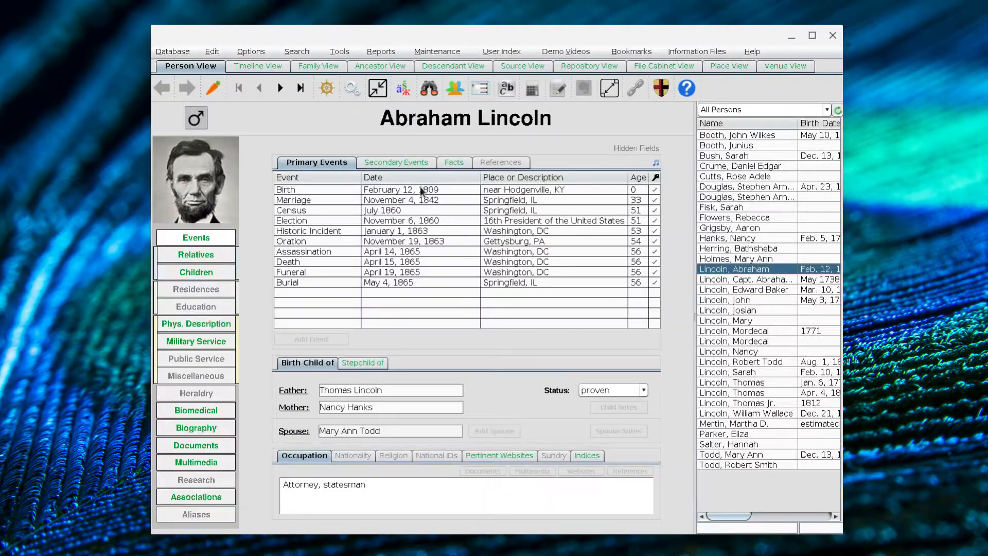
Step: Review the Google Drive entry in the Cloud Services preferences and accept the preferences
left_click(353, 91)
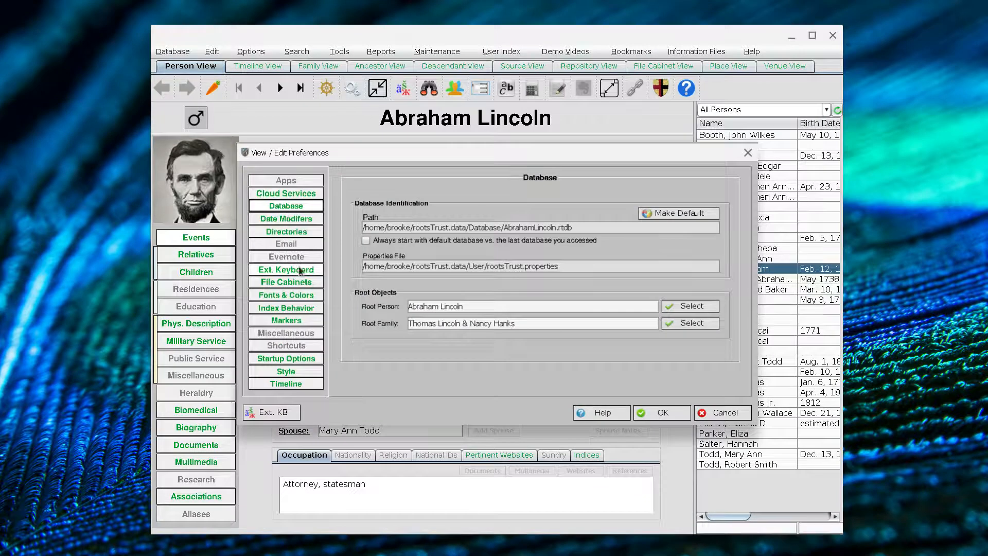
left_click(298, 197)
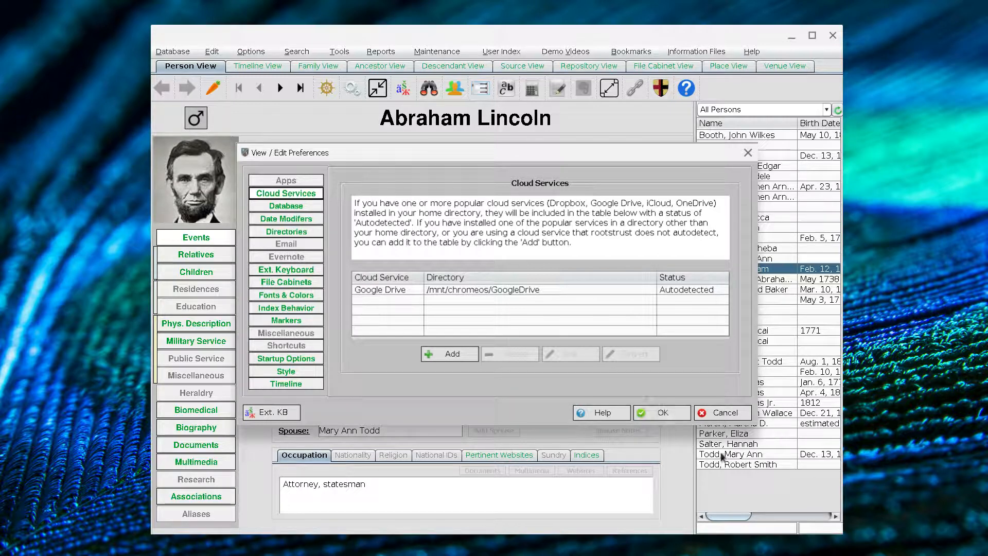
left_click(664, 414)
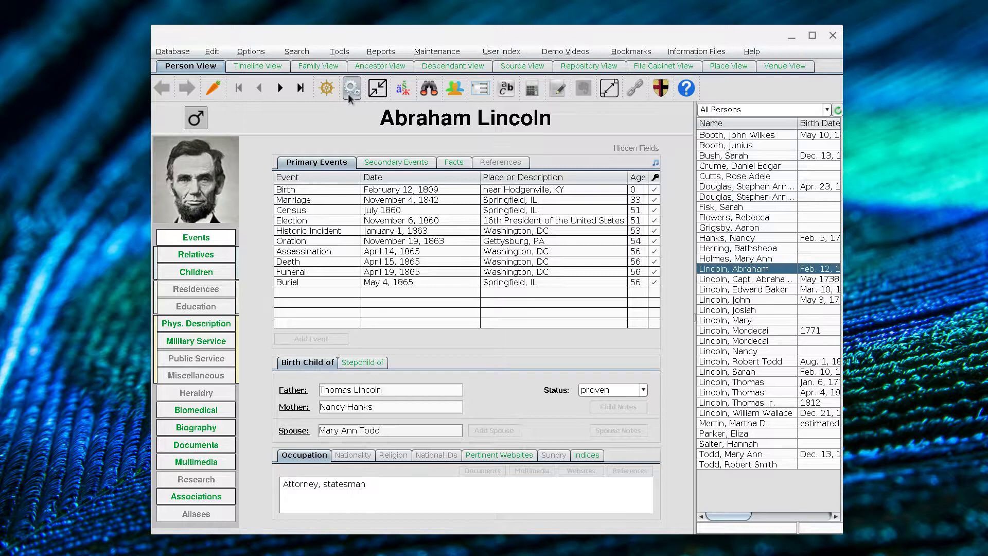
Step: Check the absolute path of the Documents file cabinet in the File Cabinets preferences, leaving without changes
left_click(348, 93)
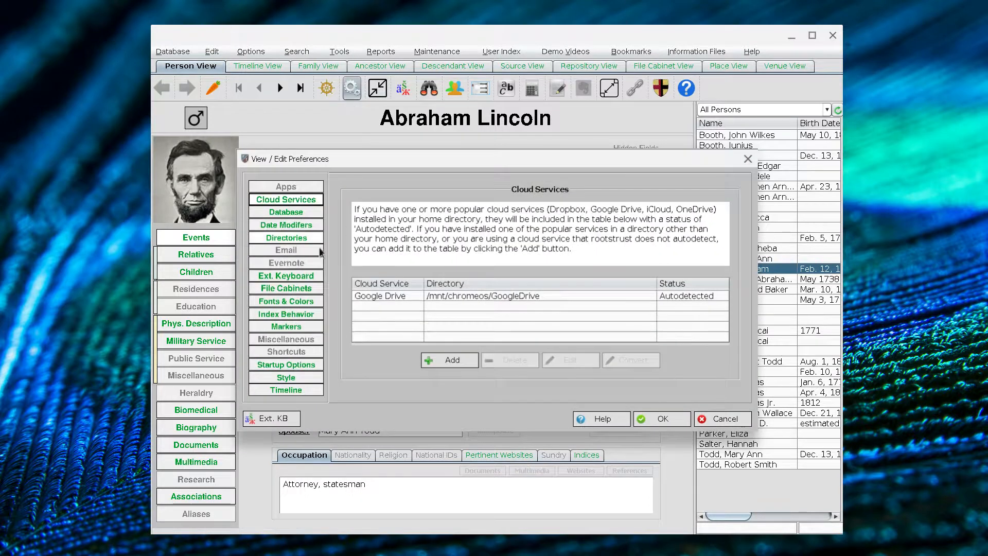
left_click(287, 287)
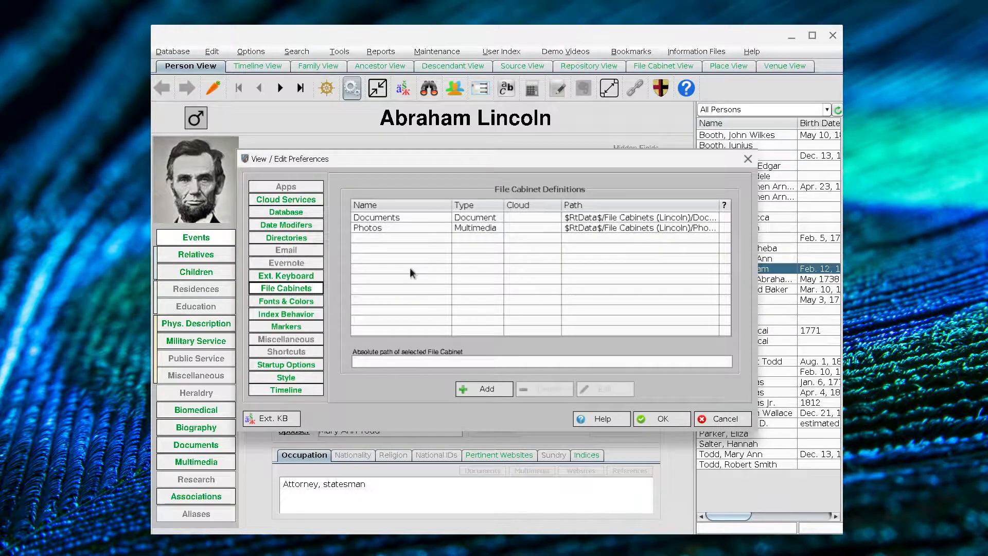
left_click(566, 218)
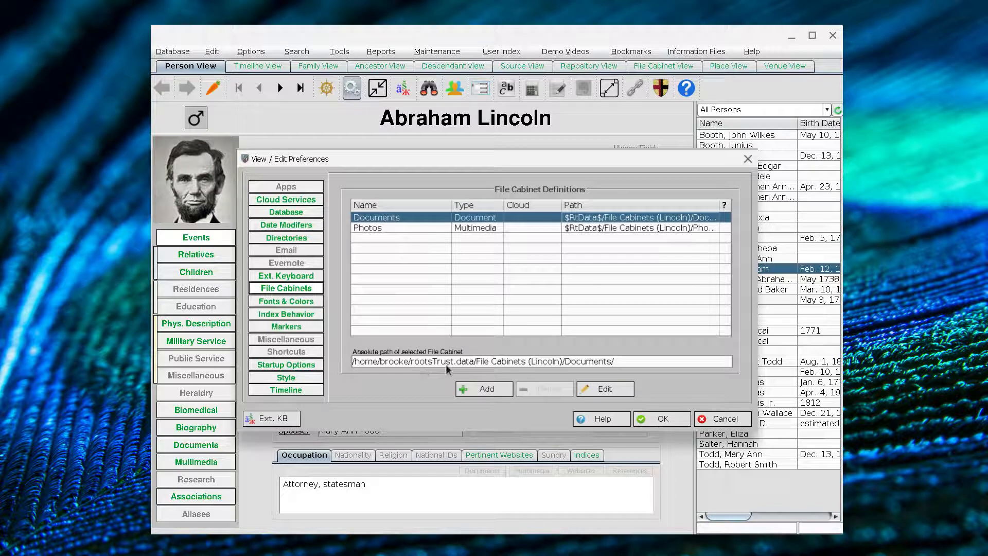
left_click(726, 420)
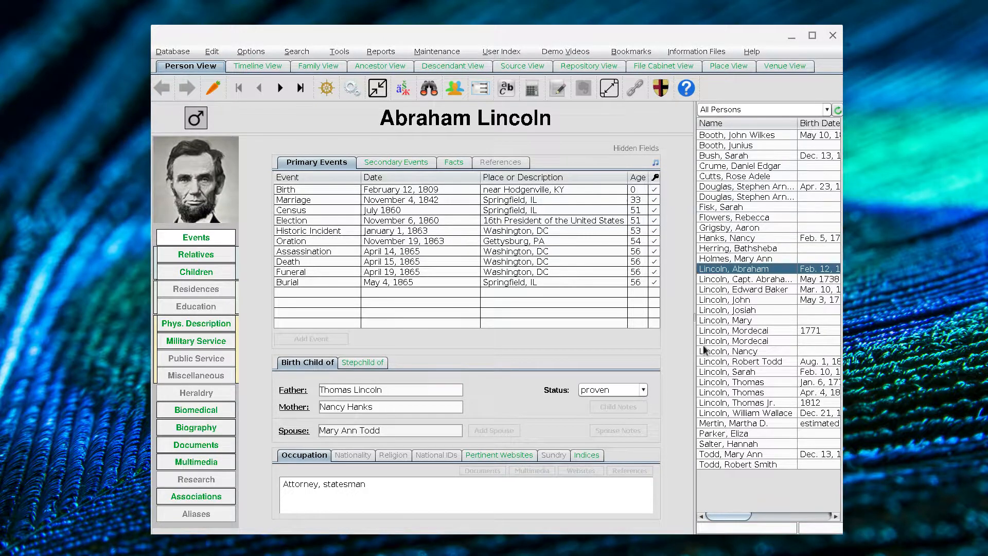
Step: Switch to the Chrome OS desk, show Google Drive's My Drive in Files, and open a second Files window
key("F5")
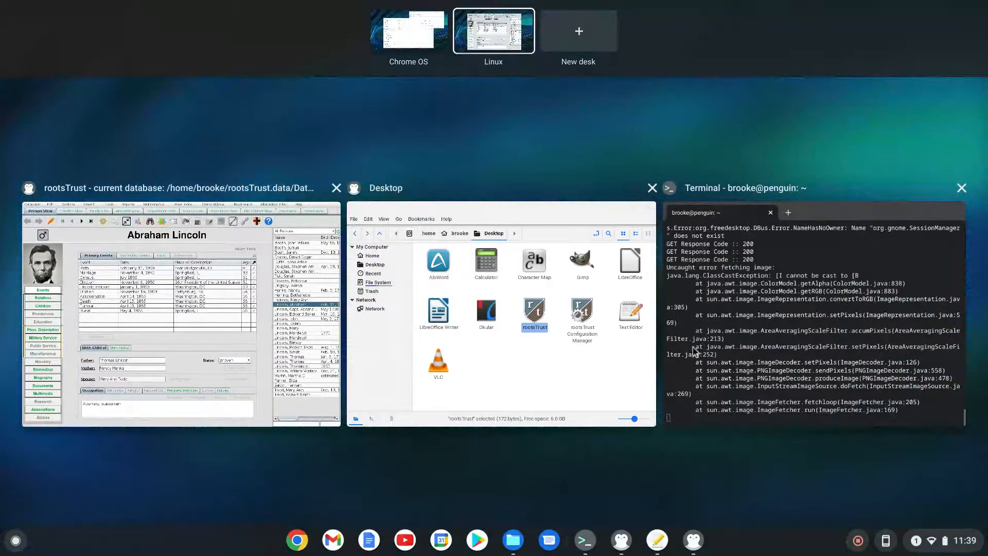
left_click(424, 44)
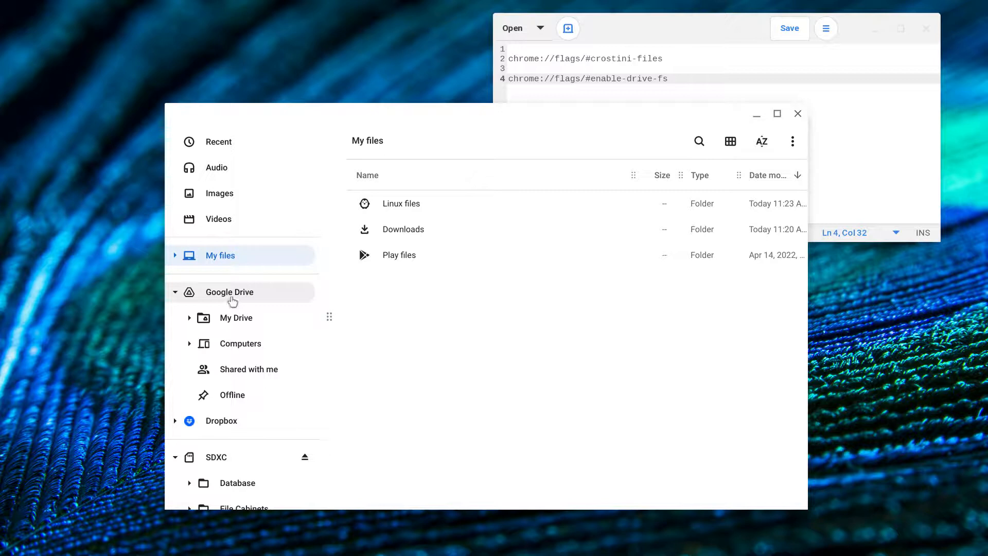
left_click(240, 318)
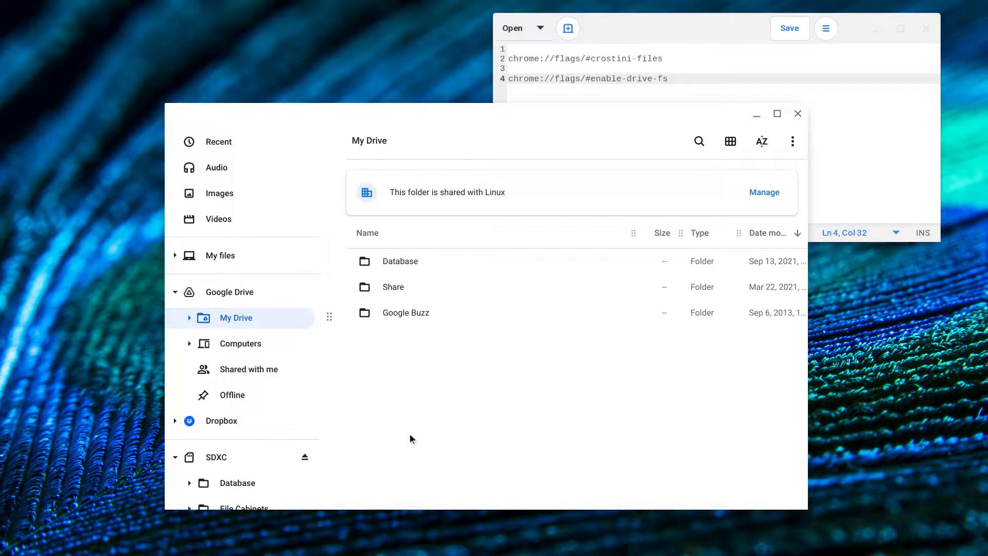
mouse_move(486, 543)
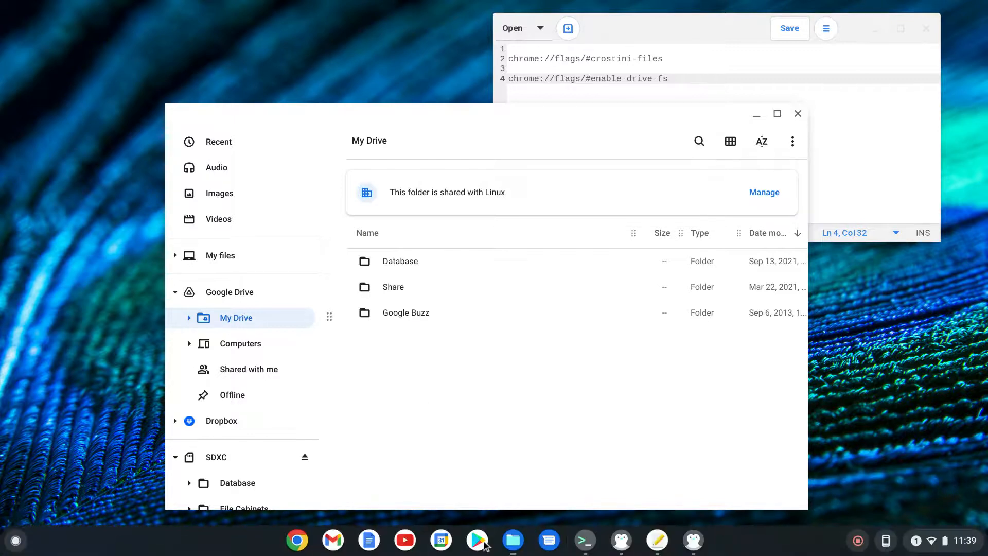
right_click(513, 541)
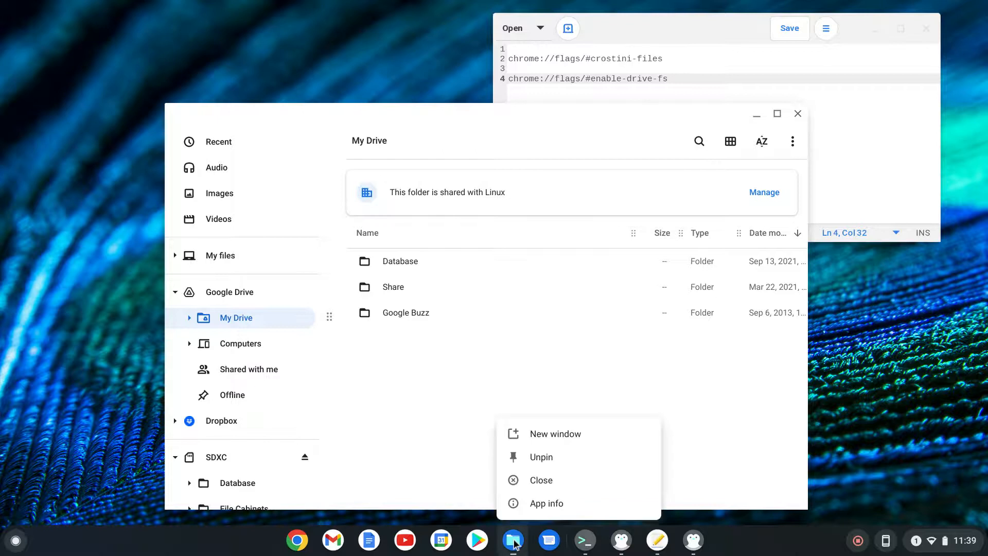
left_click(548, 442)
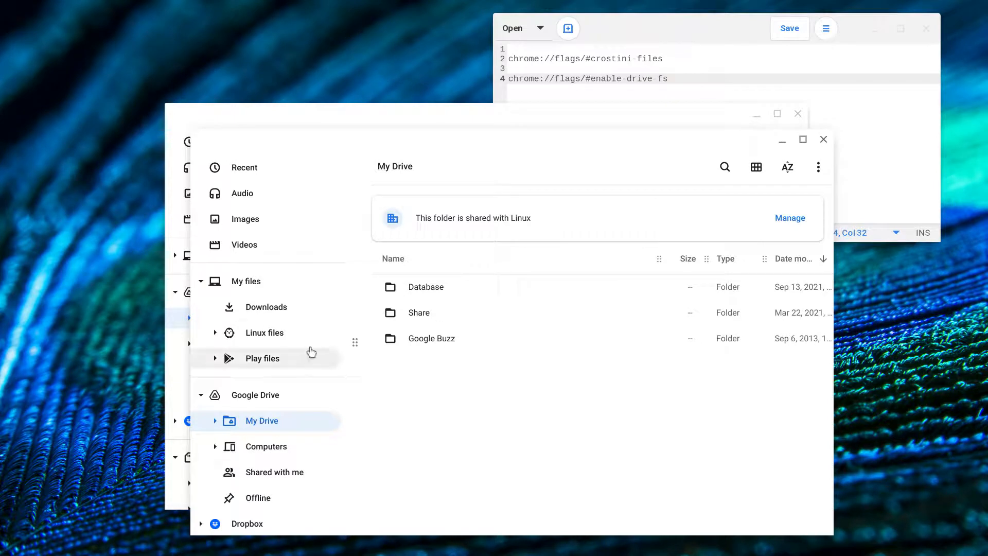
Step: Cut the File Cabinets (Lincoln) folder from rootsTrust.data in Linux files using the second Files window
left_click(254, 337)
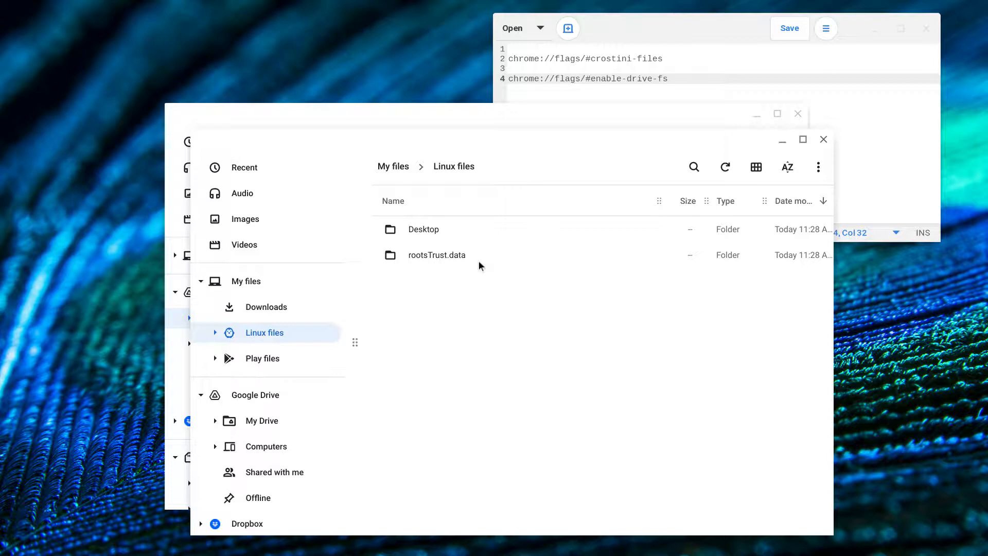
double_click(447, 258)
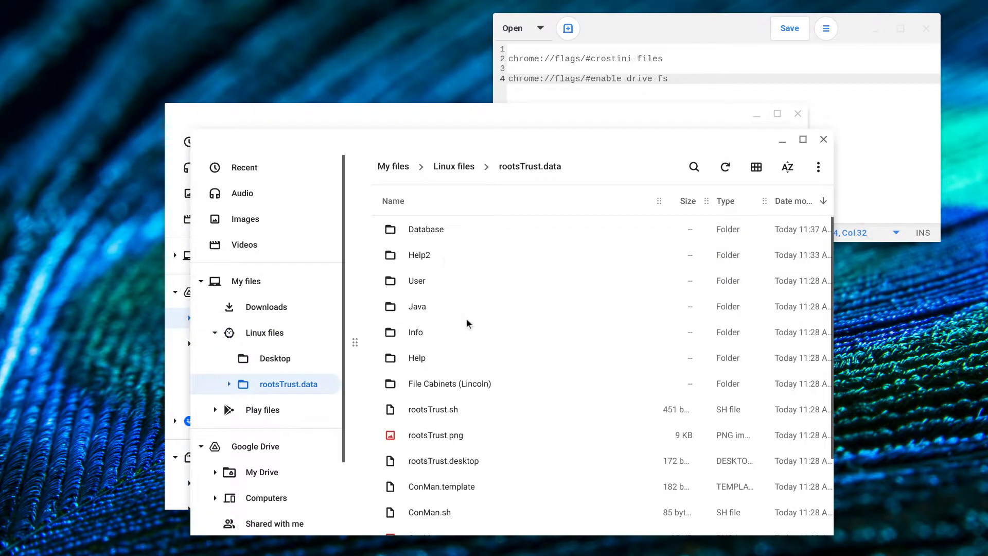
scroll(520, 400, "down", 3)
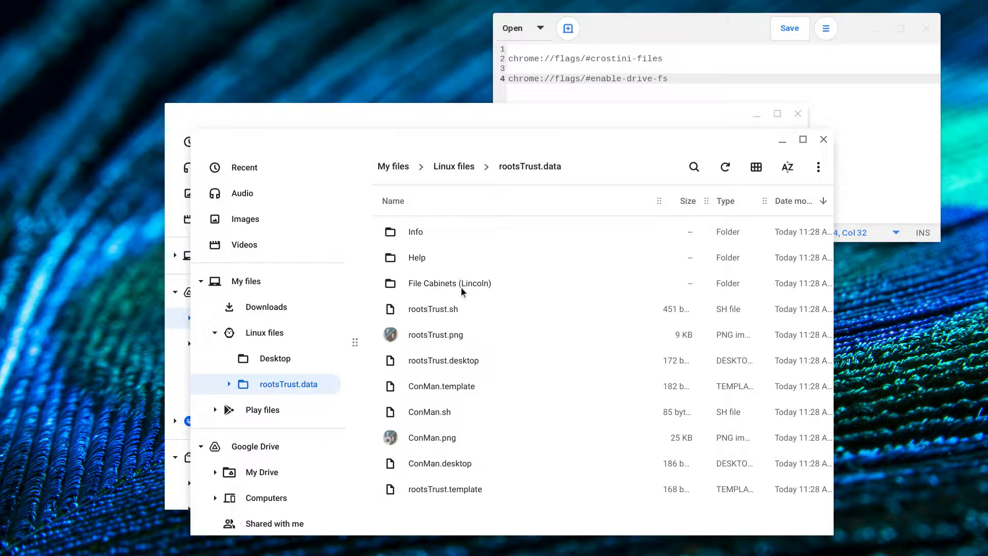
right_click(442, 284)
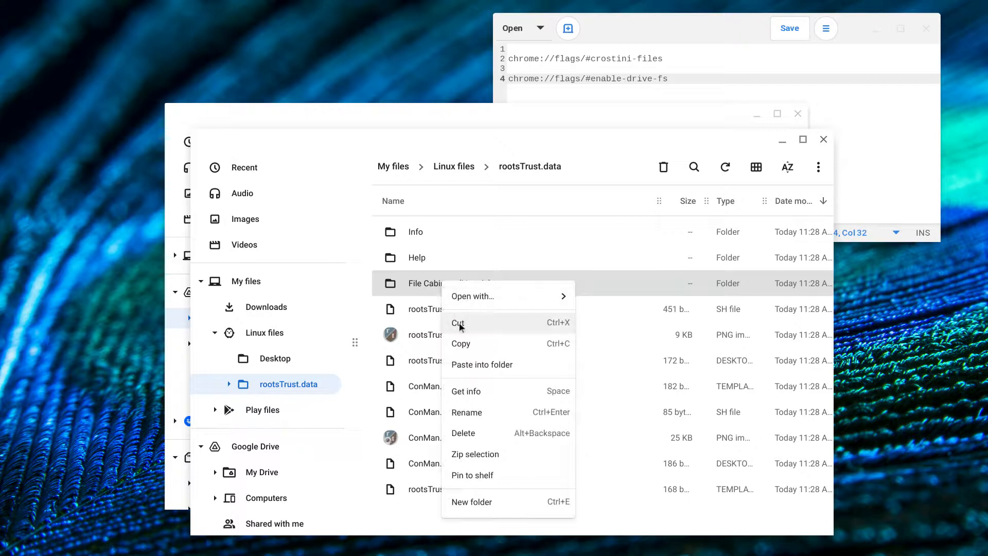
left_click(460, 324)
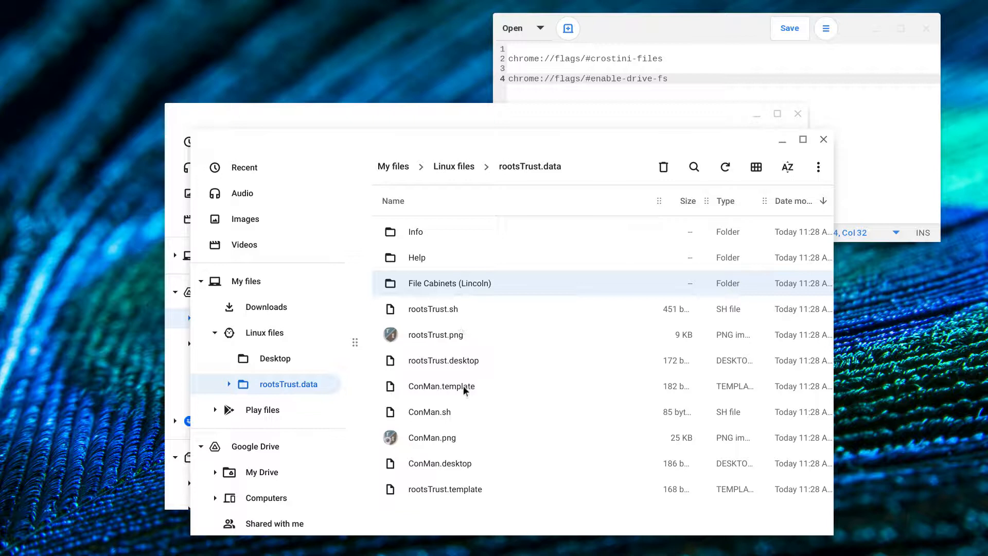
Step: Paste the File Cabinets (Lincoln) folder into My Drive and dismiss the transfer notification
left_click(296, 114)
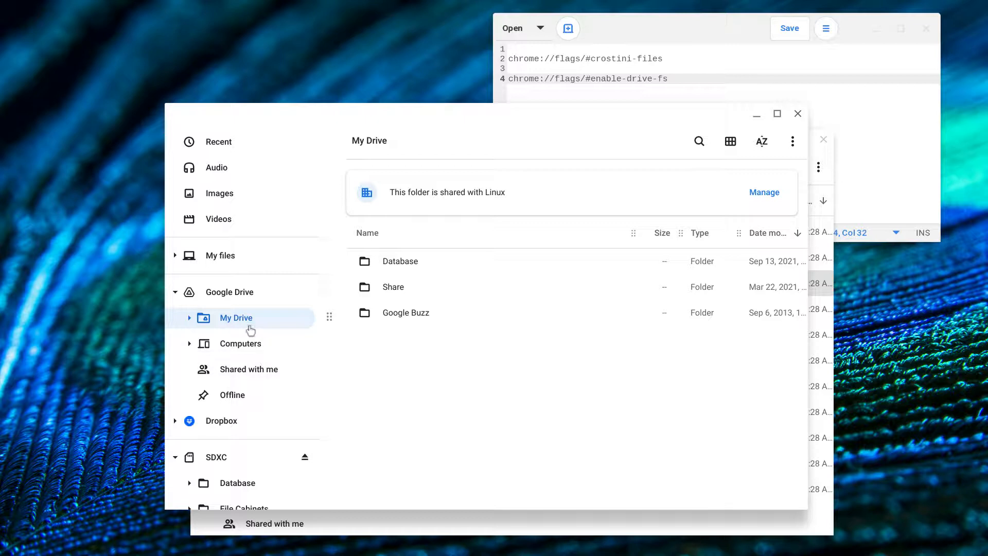
right_click(447, 390)
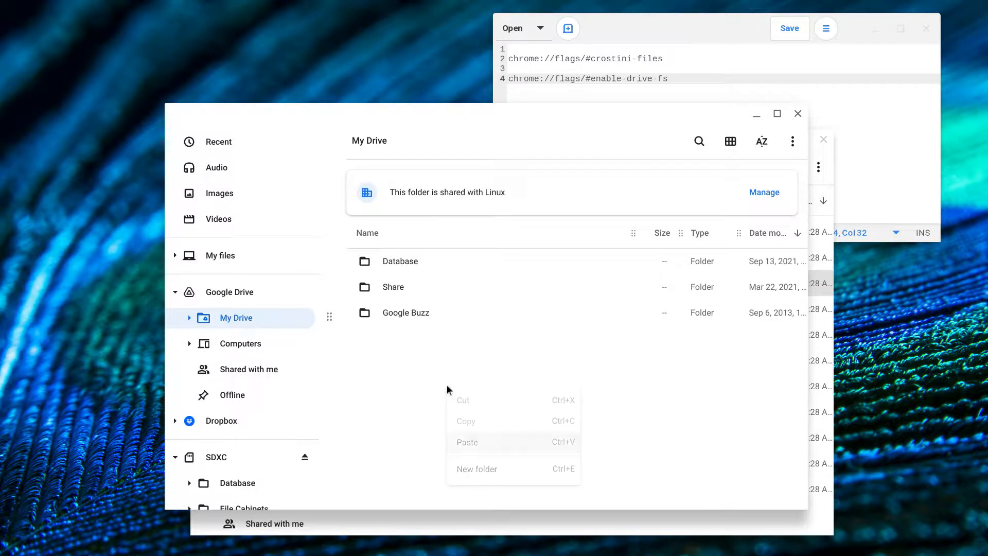
left_click(468, 443)
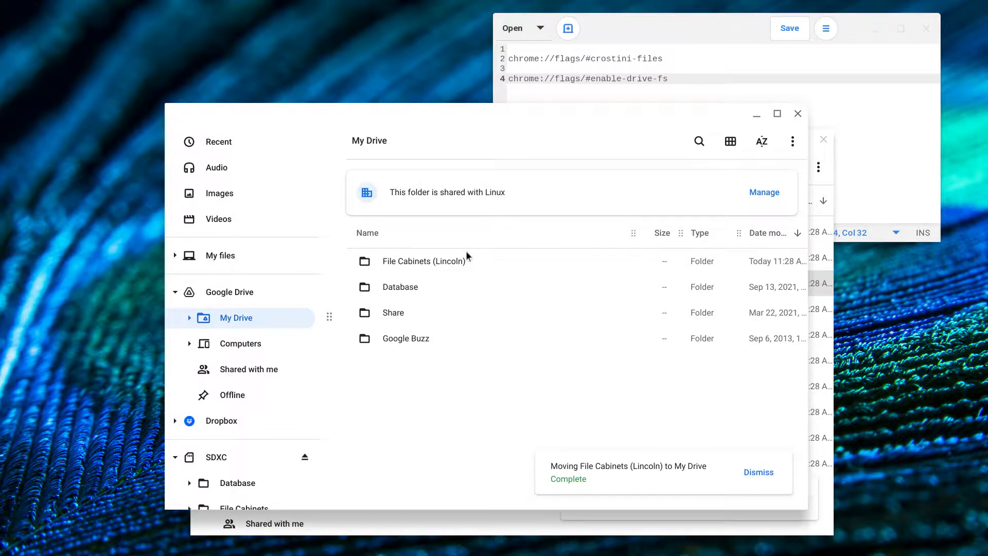
left_click(758, 472)
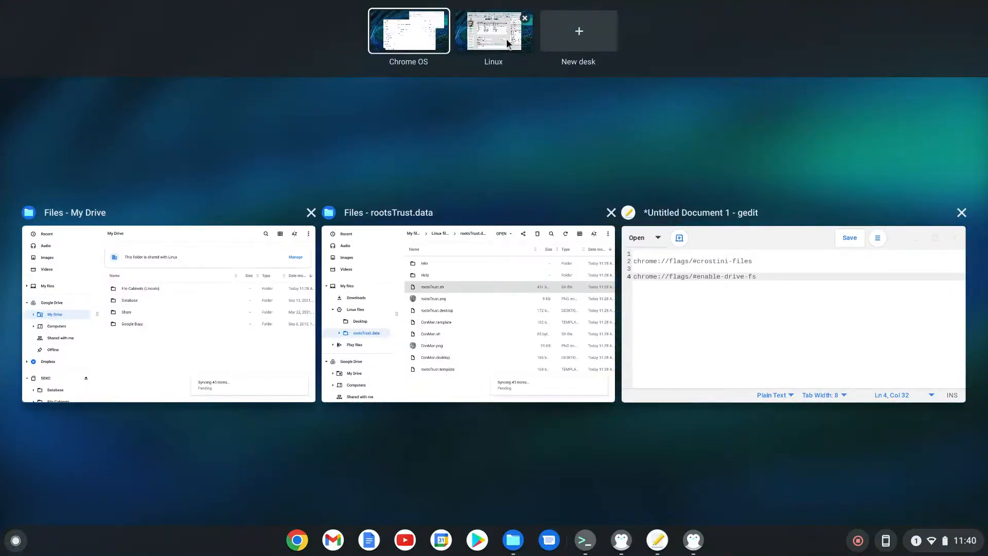
Step: Return to rootsTrust on the Linux desk and go to the next person record to check its image
left_click(507, 41)
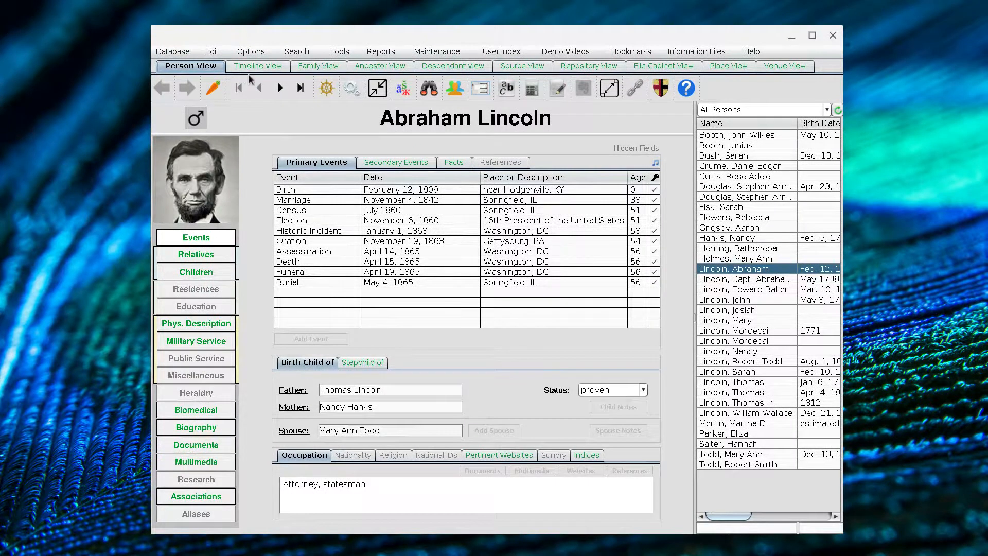
left_click(282, 91)
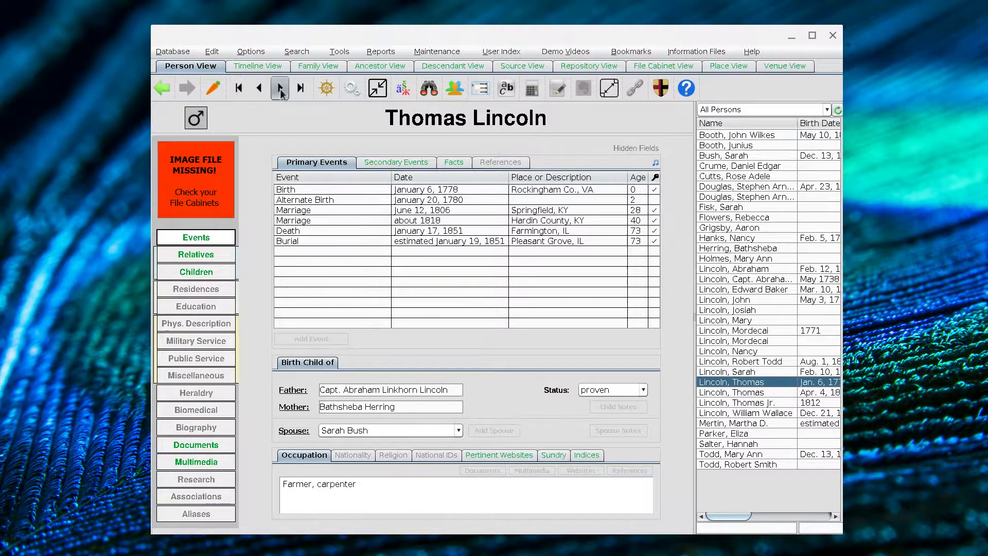
Step: Go forward one person record and return to the previous one to recheck its image
left_click(281, 89)
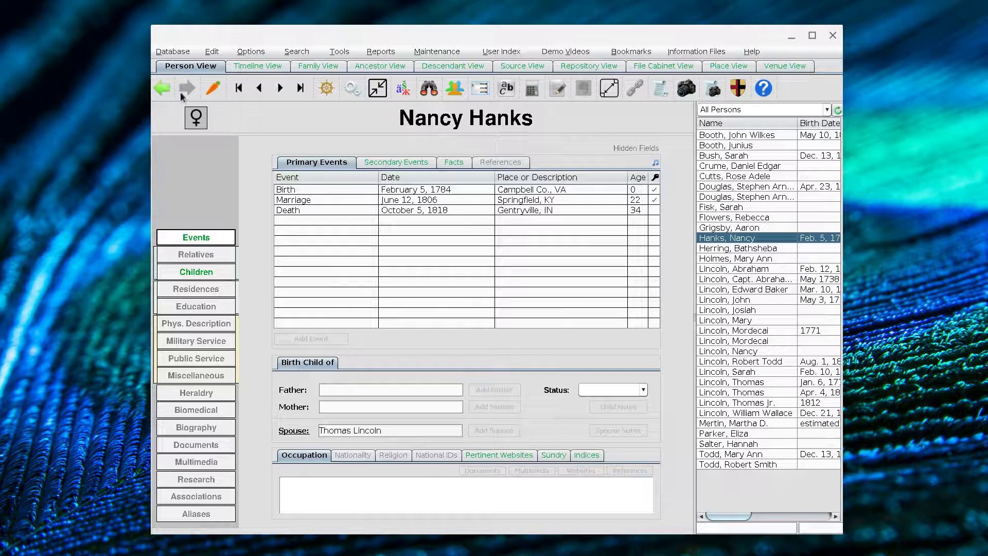
left_click(261, 96)
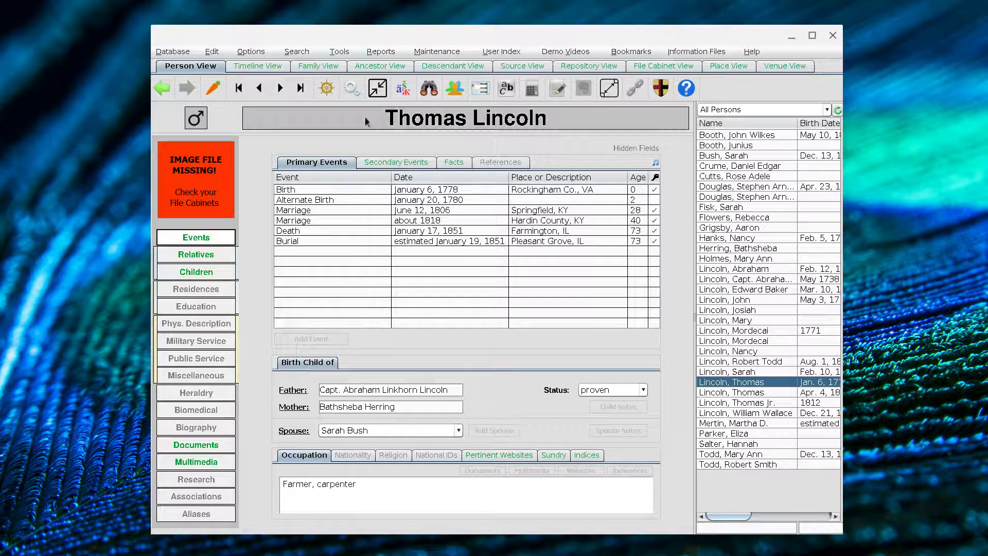
Step: Open the Photos file cabinet definition for editing from the File Cabinets preferences, keeping its current absolute path in view
left_click(350, 91)
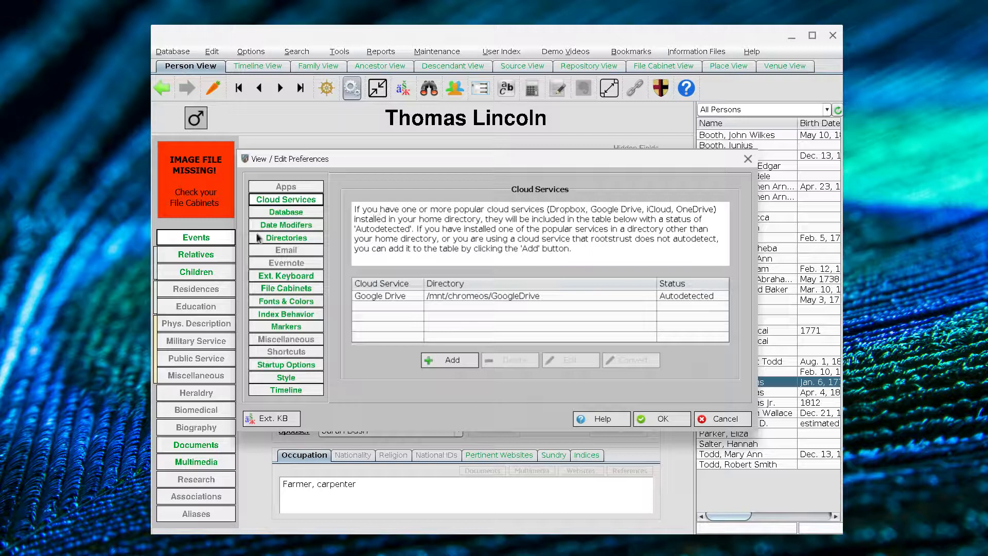
left_click(288, 289)
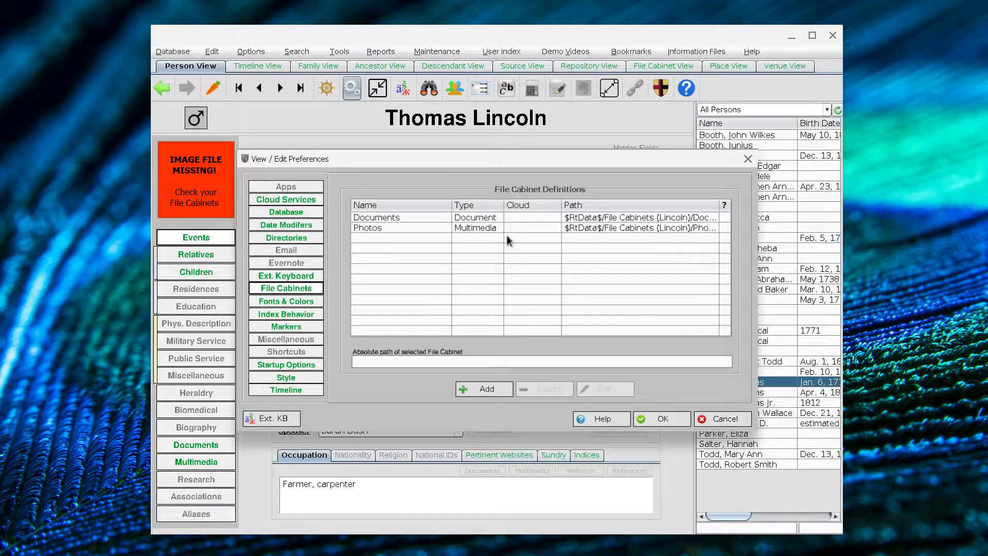
left_click(619, 227)
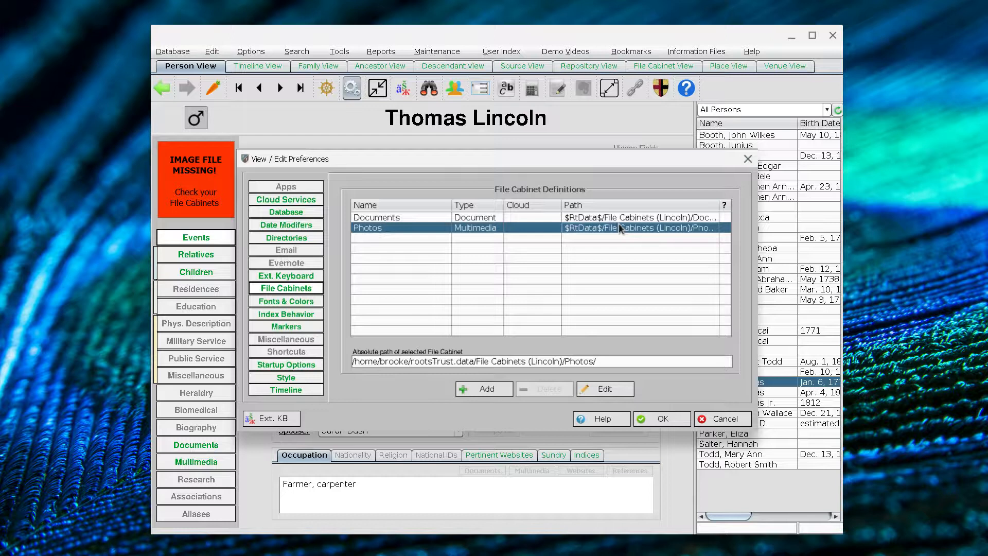
left_click(621, 389)
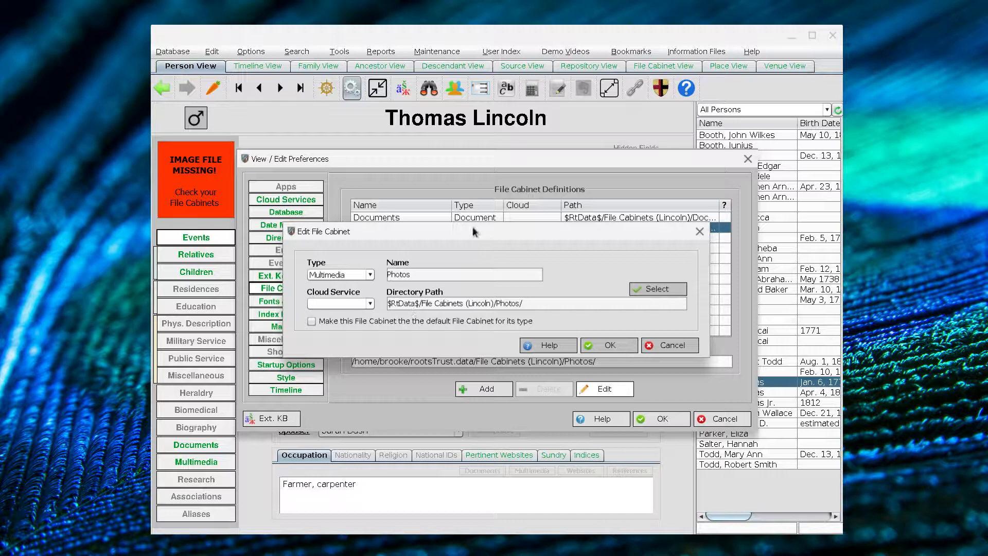
left_click_drag(473, 229, 490, 143)
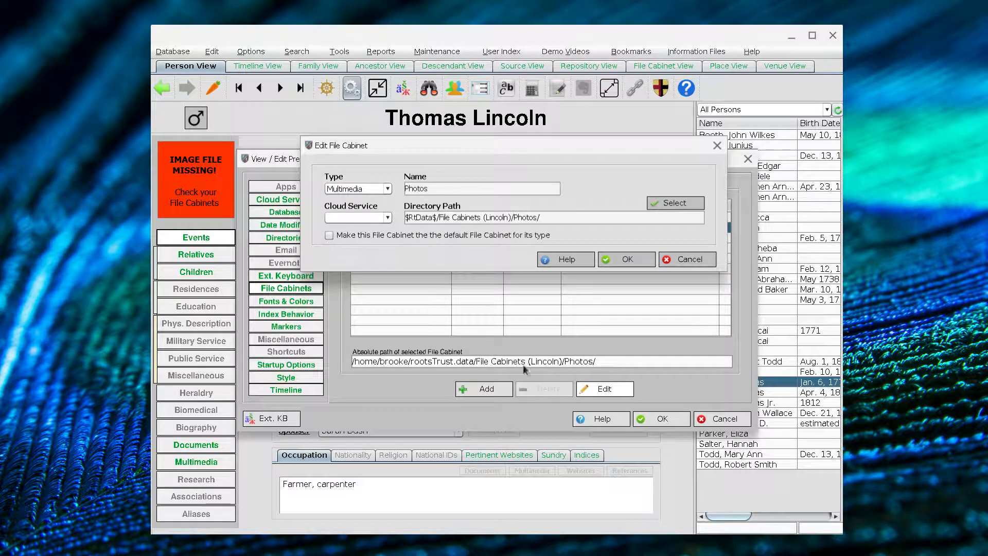
left_click_drag(515, 148, 508, 204)
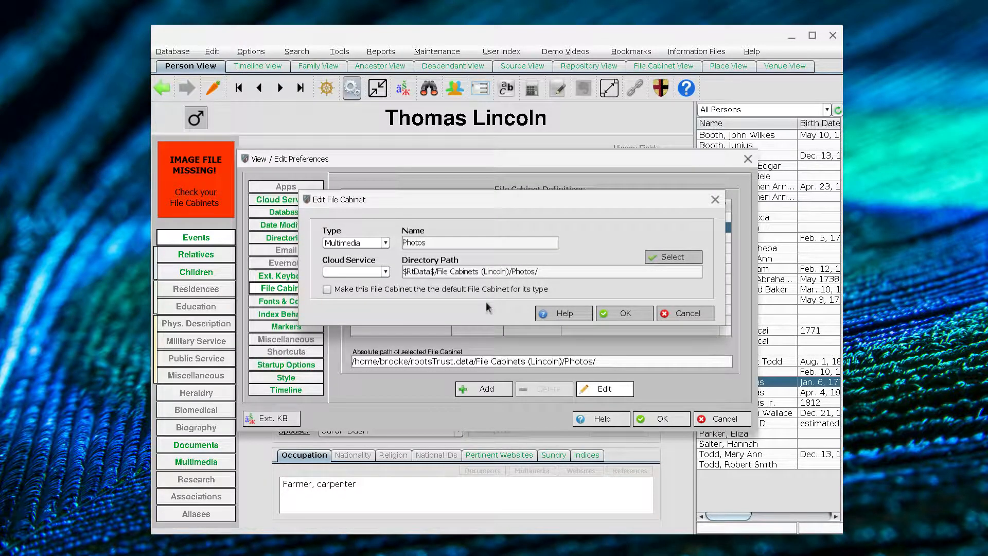
Step: Set the Photos cabinet's directory to /mnt/chromeos/GoogleDrive/MyDrive/File Cabinets (Lincoln)/Photos and save the preferences
left_click(677, 256)
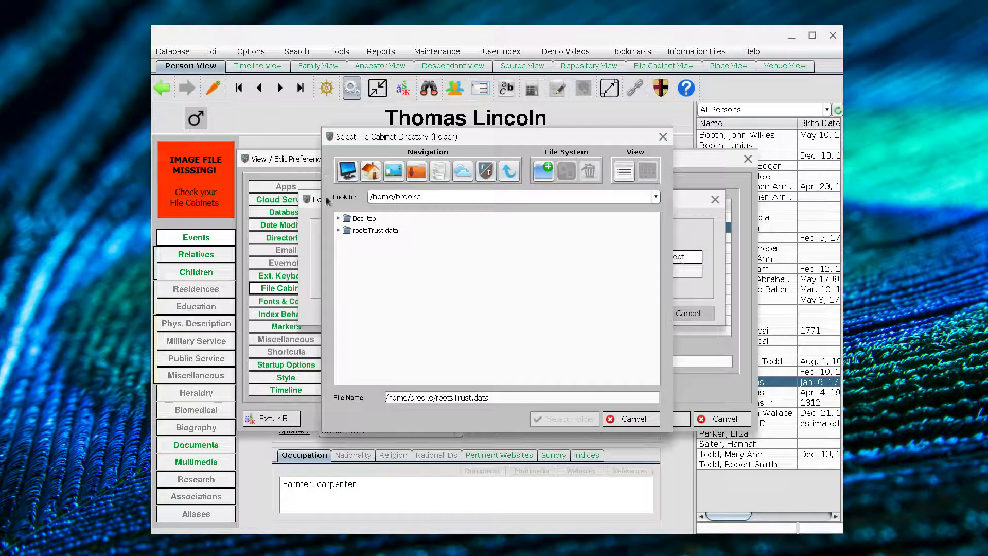
left_click(347, 171)
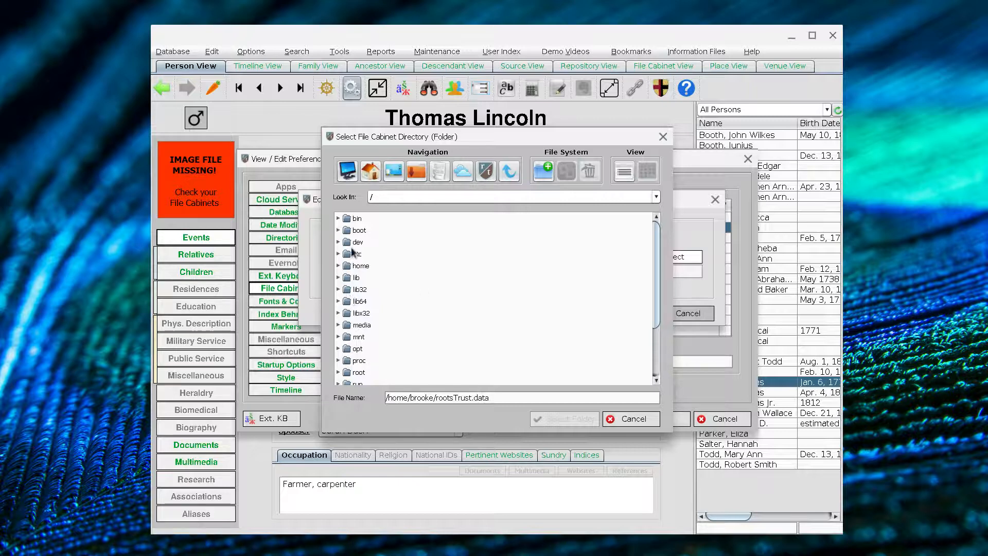
left_click(339, 337)
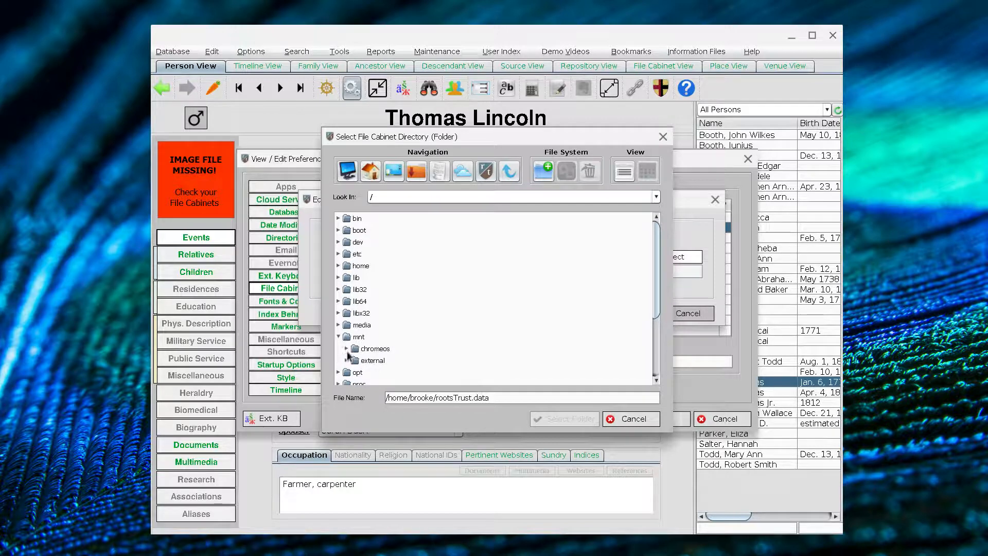
left_click(347, 350)
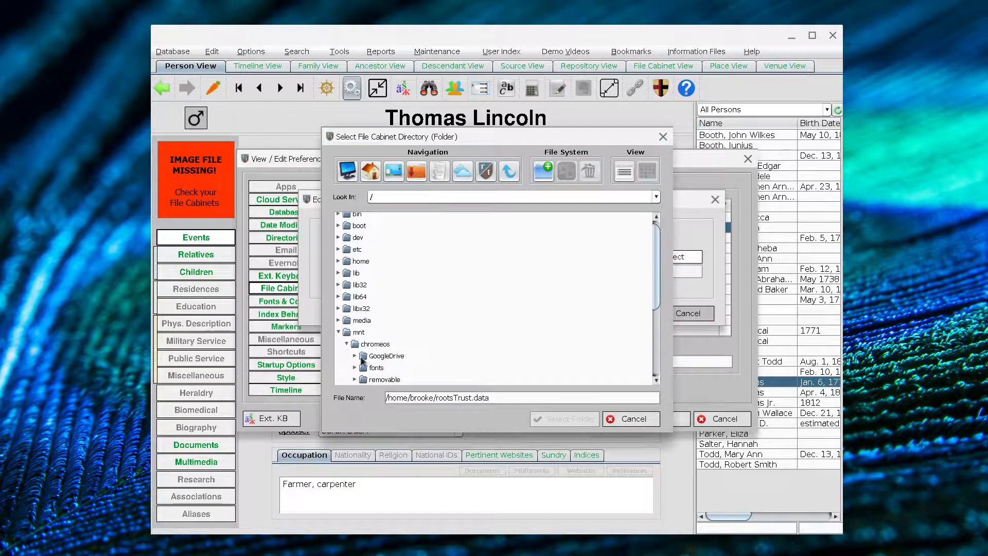
left_click(355, 357)
left_click(363, 368)
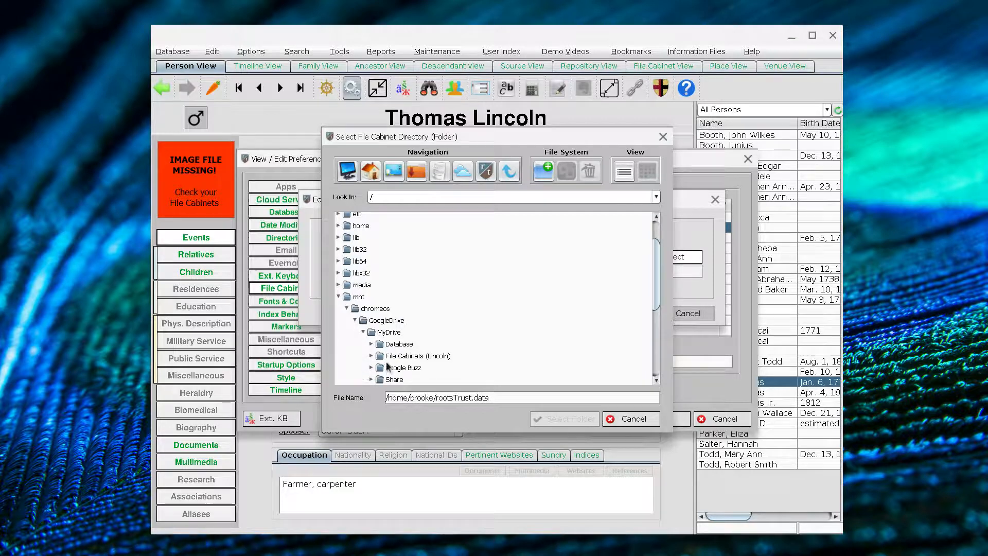
left_click(371, 356)
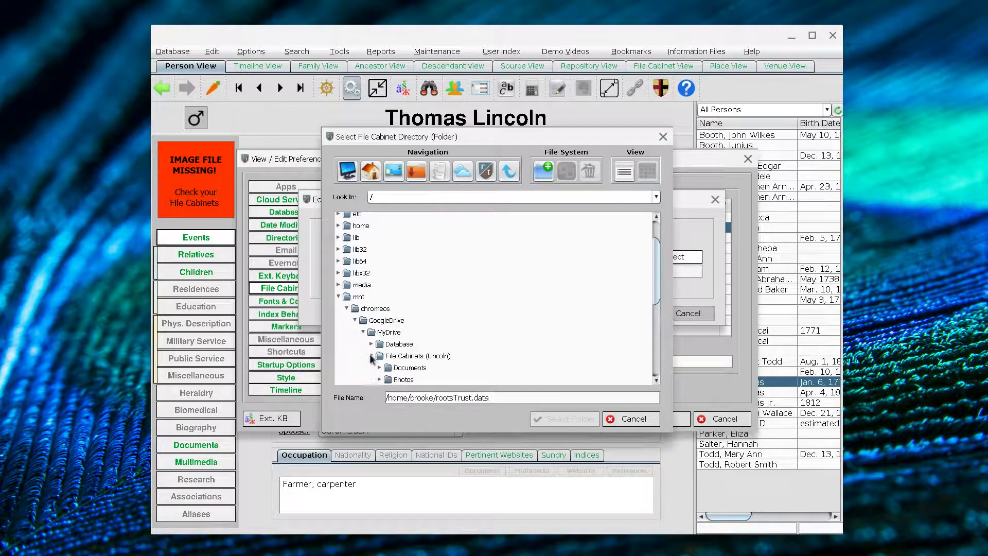
left_click(414, 379)
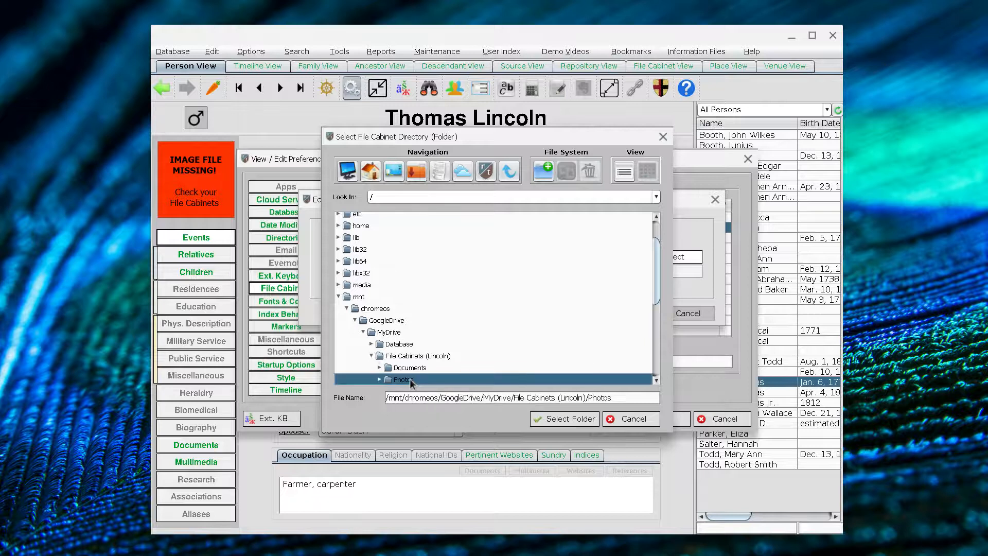
left_click(584, 418)
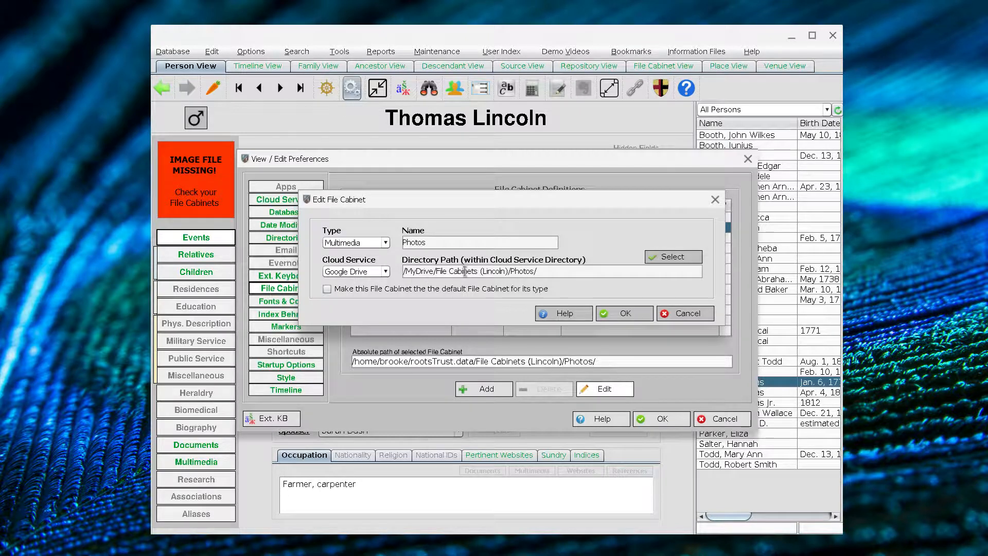
left_click(613, 315)
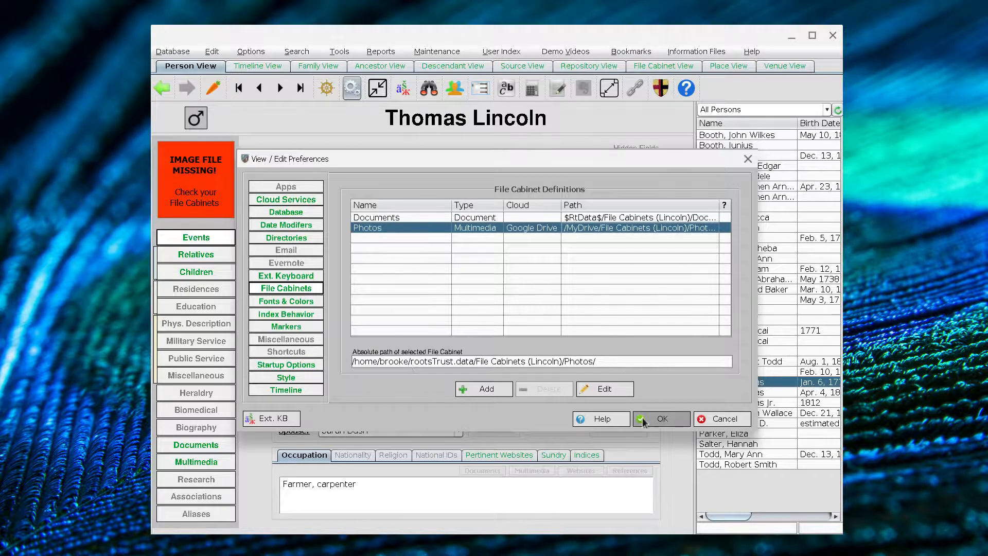
left_click(661, 419)
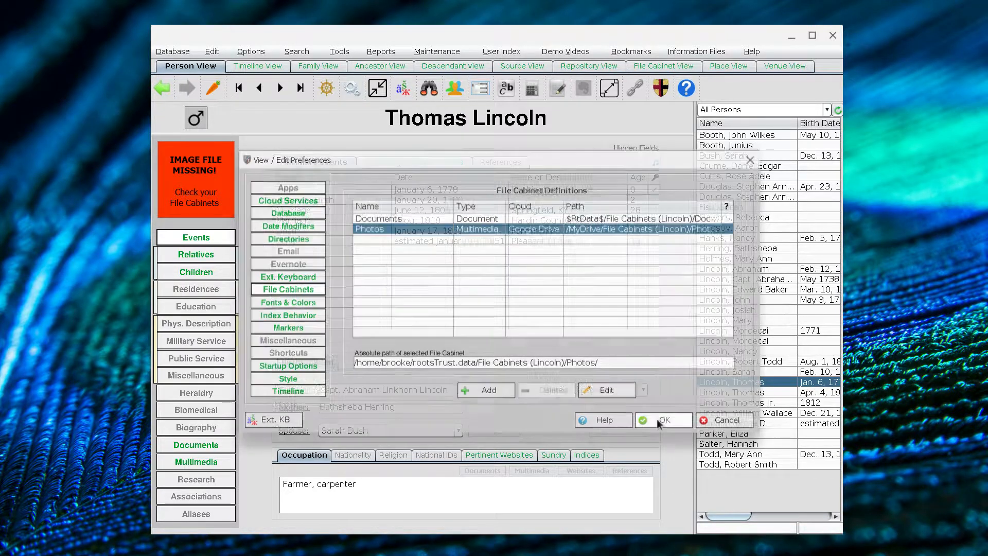
Step: Go to the next person record, then back through the previous ones to the first record to check their images
left_click(280, 88)
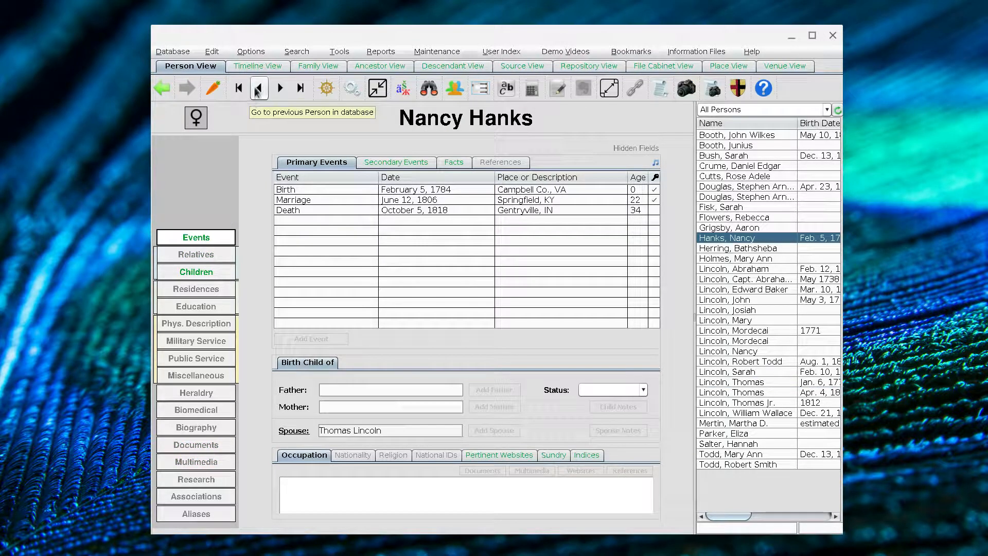
left_click(260, 90)
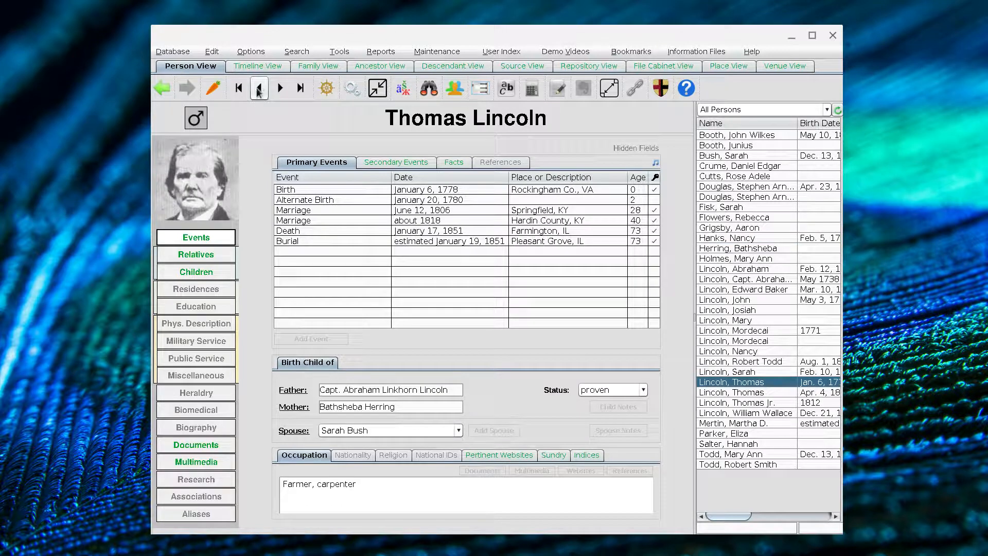
left_click(259, 90)
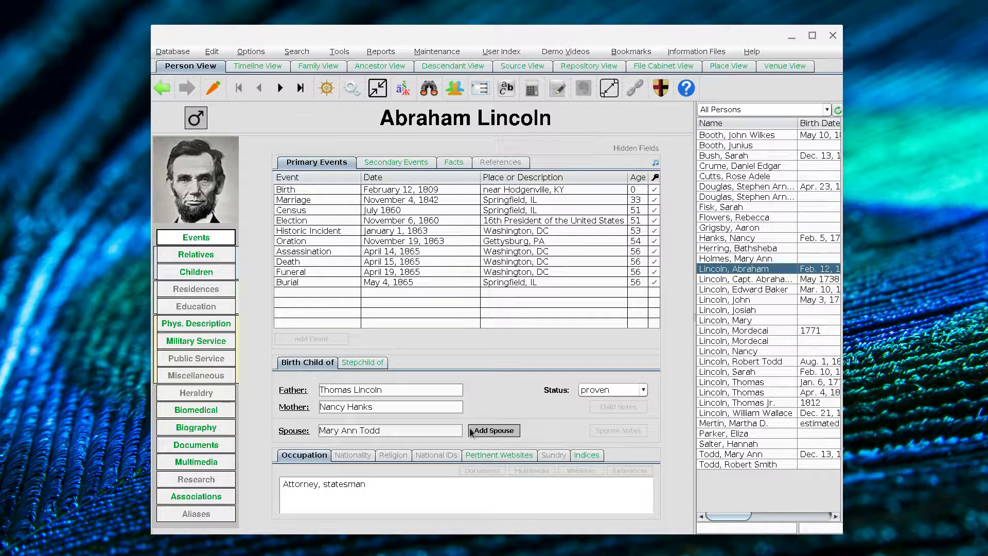
left_click(483, 436)
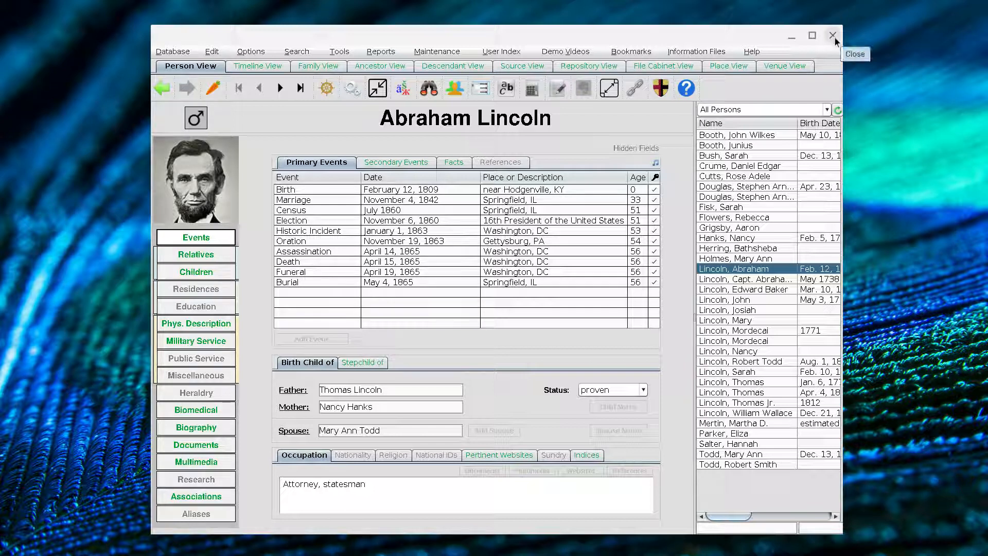
mouse_move(703, 555)
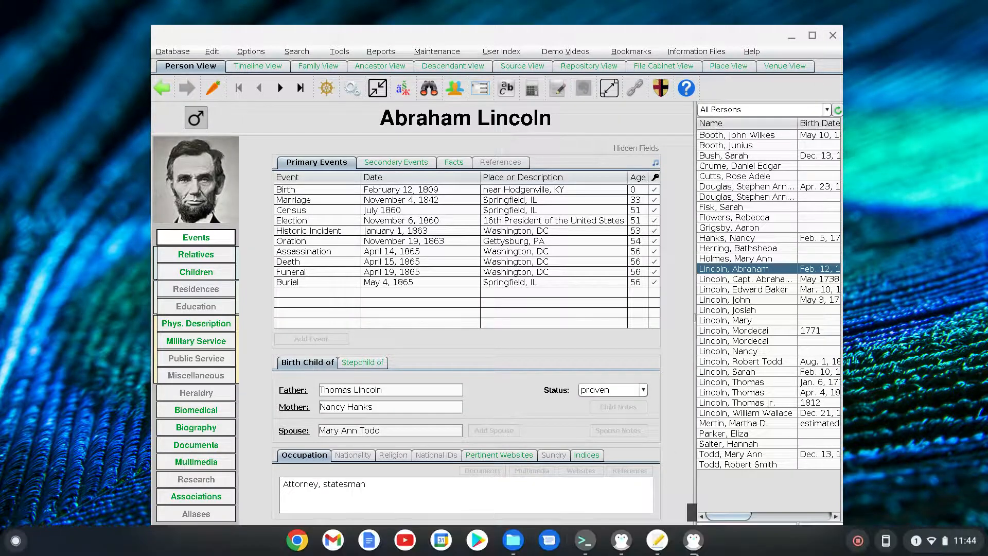